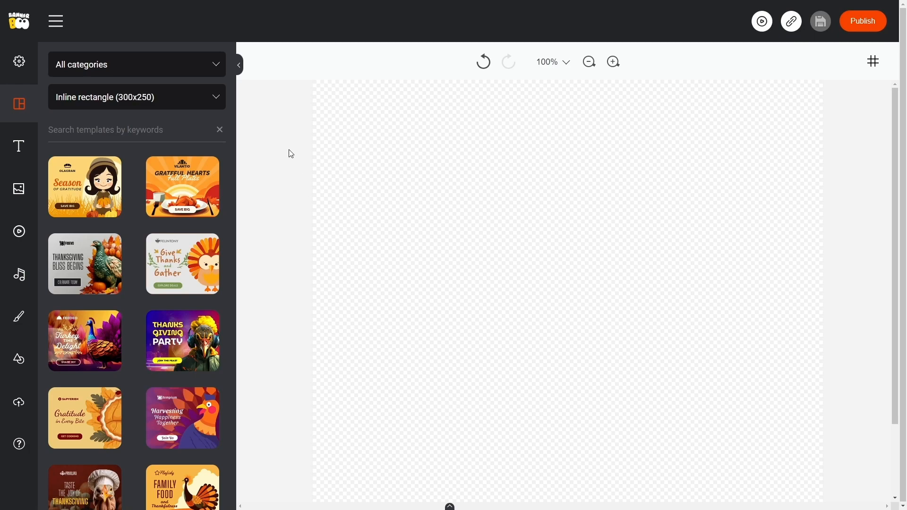
Filter the templates to the Scroll-stopper (1080x1080) size.
{"action": "left_click", "coordinate": [209, 103]}
{"action": "scroll", "coordinate": [175, 160], "scroll_direction": "down", "scroll_amount": 10}
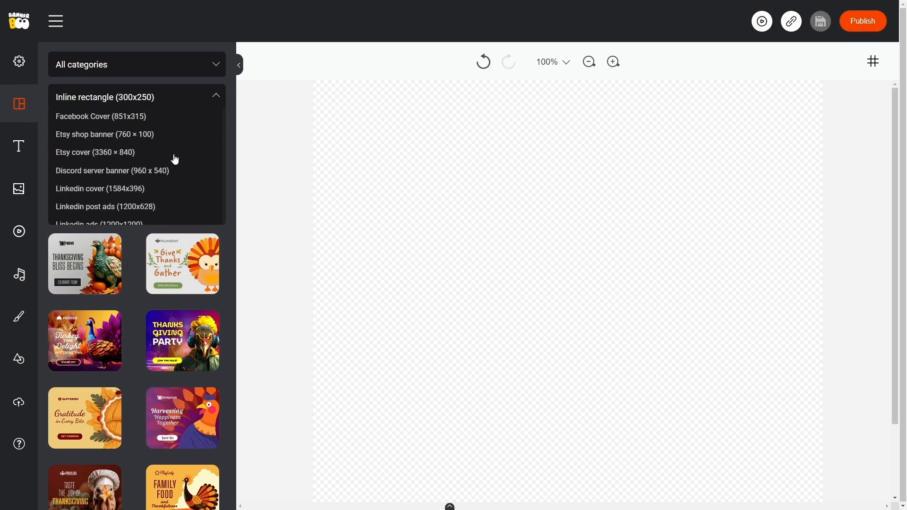
{"action": "scroll", "coordinate": [156, 171], "scroll_direction": "up", "scroll_amount": 5}
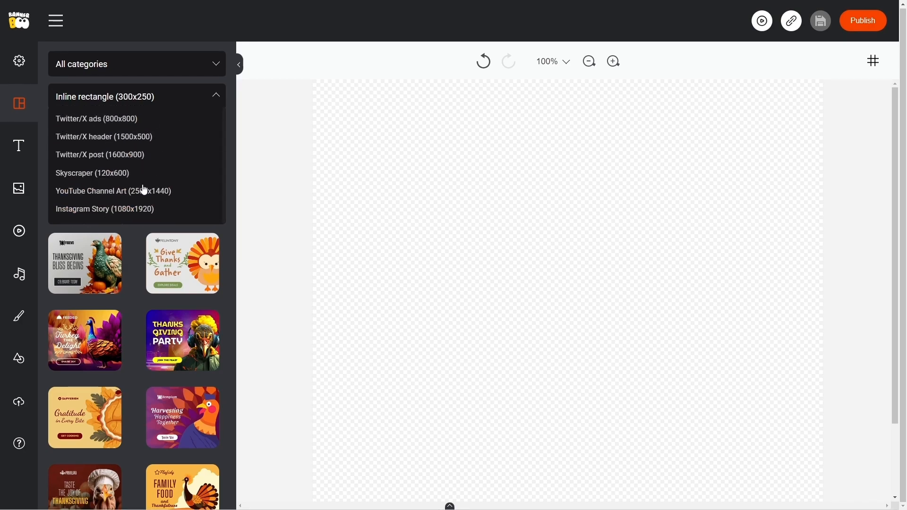
{"action": "left_click", "coordinate": [145, 160]}
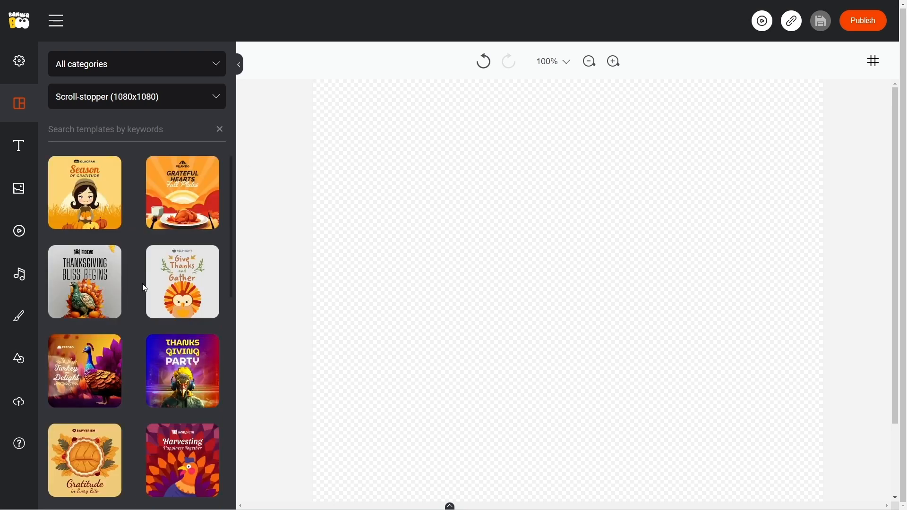
Load the VividBangs sparklers template from the list and show the canvas at 50% zoom.
{"action": "scroll", "coordinate": [143, 285], "scroll_direction": "down", "scroll_amount": 8}
{"action": "scroll", "coordinate": [142, 285], "scroll_direction": "down", "scroll_amount": 5}
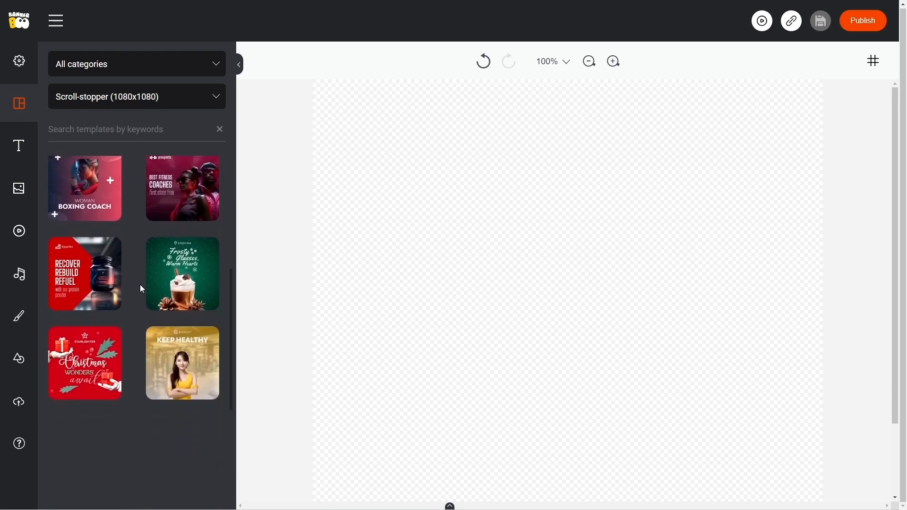
{"action": "scroll", "coordinate": [141, 287], "scroll_direction": "down", "scroll_amount": 6}
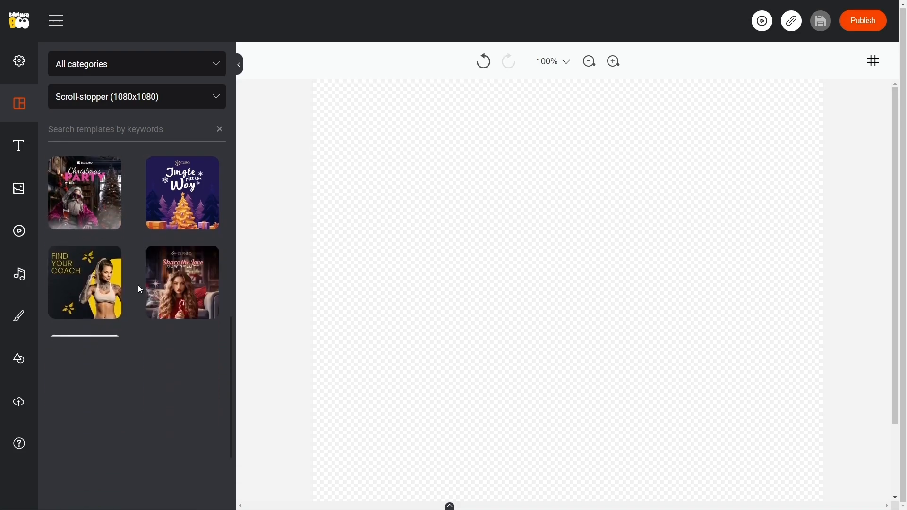
{"action": "scroll", "coordinate": [135, 285], "scroll_direction": "down", "scroll_amount": 15}
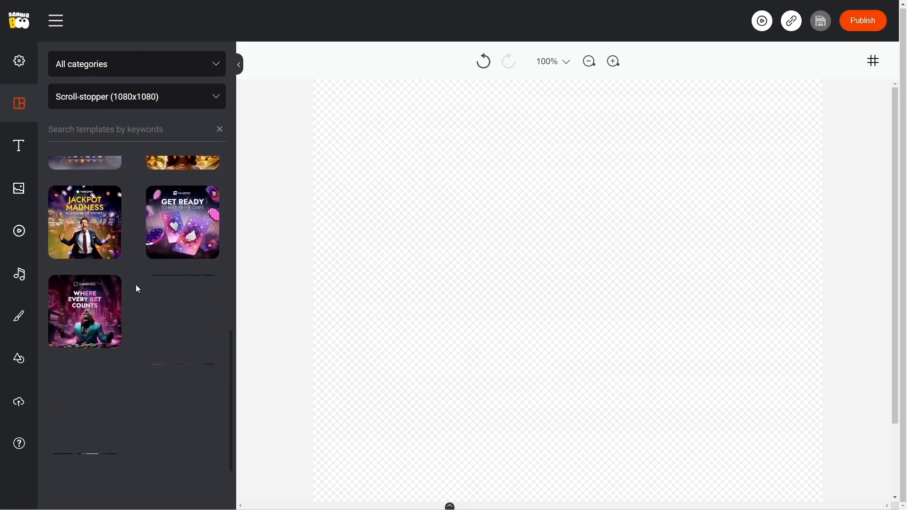
{"action": "scroll", "coordinate": [137, 287], "scroll_direction": "down", "scroll_amount": 15}
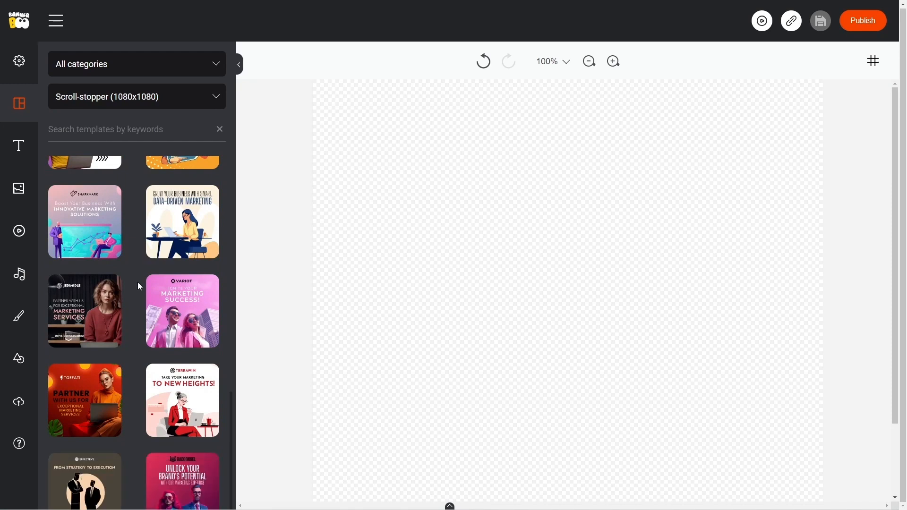
{"action": "scroll", "coordinate": [134, 286], "scroll_direction": "down", "scroll_amount": 5}
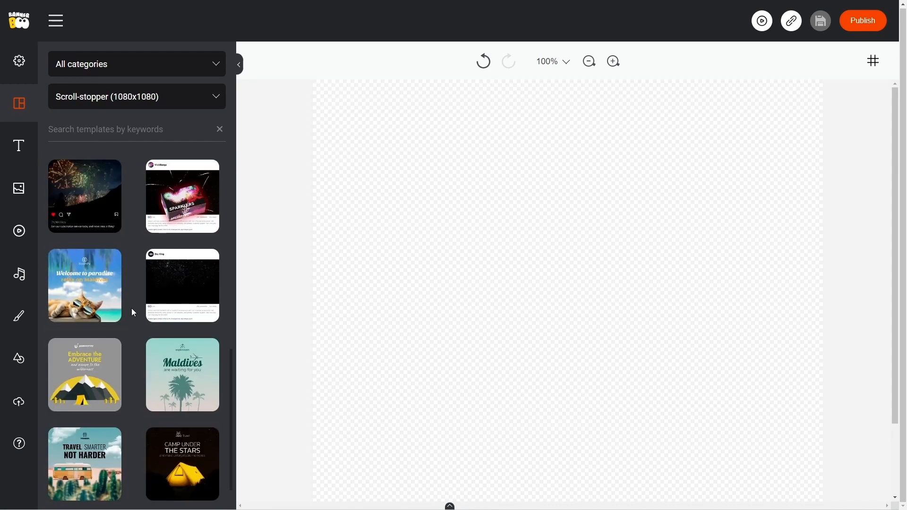
{"action": "left_click", "coordinate": [187, 200]}
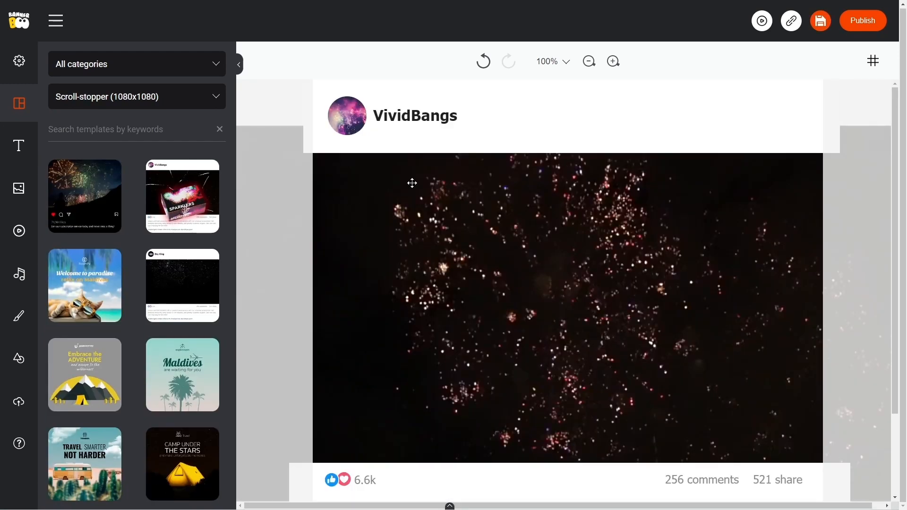
{"action": "left_click", "coordinate": [589, 61]}
{"action": "left_click", "coordinate": [589, 62]}
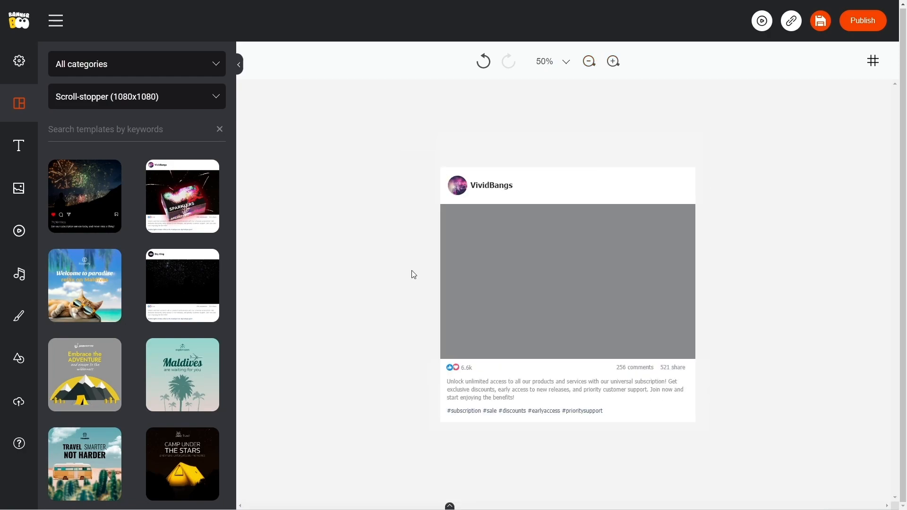
Show the animation timeline and add the uploaded money_wink.svg to the design.
{"action": "left_click", "coordinate": [449, 505]}
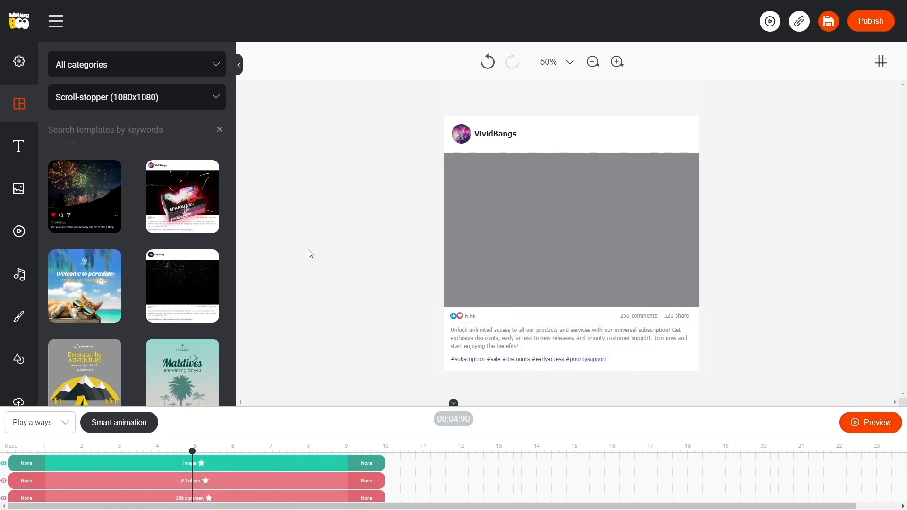
{"action": "scroll", "coordinate": [21, 259], "scroll_direction": "down", "scroll_amount": 2}
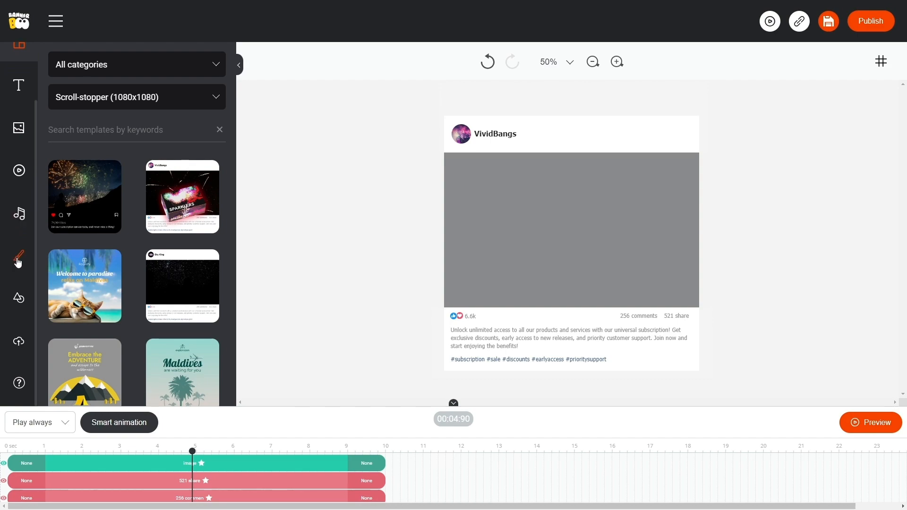
{"action": "left_click", "coordinate": [19, 342]}
{"action": "left_click", "coordinate": [90, 154]}
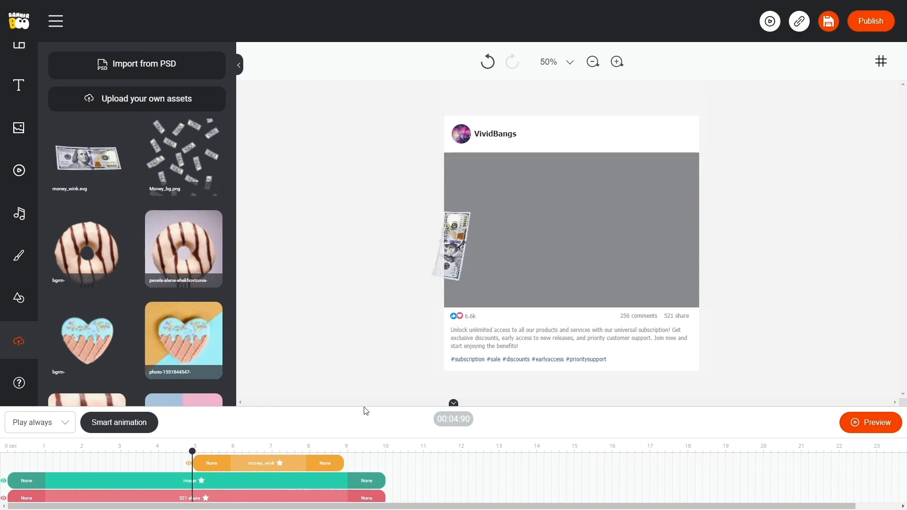
Enlarge the dollar bill beyond both canvas edges and position it so the portrait fills the gray image area.
{"action": "left_click", "coordinate": [483, 241]}
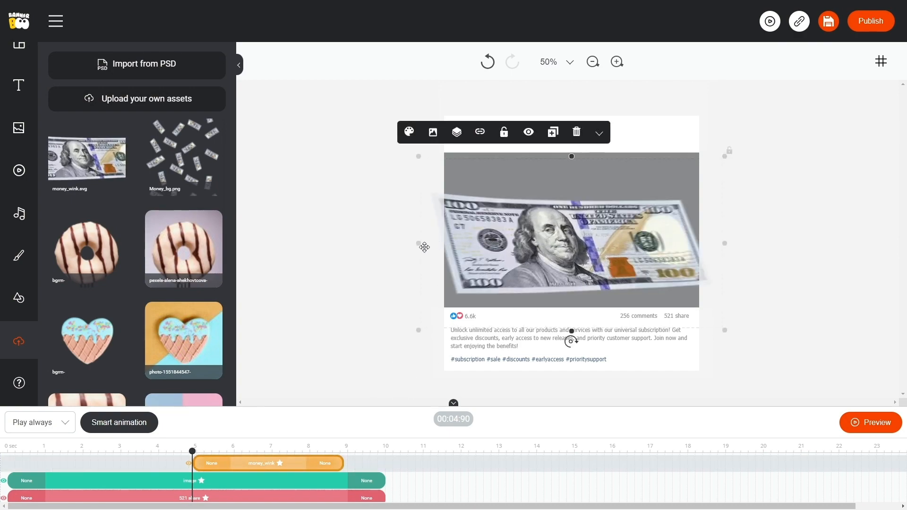
{"action": "left_click_drag", "start_coordinate": [419, 243], "coordinate": [303, 239]}
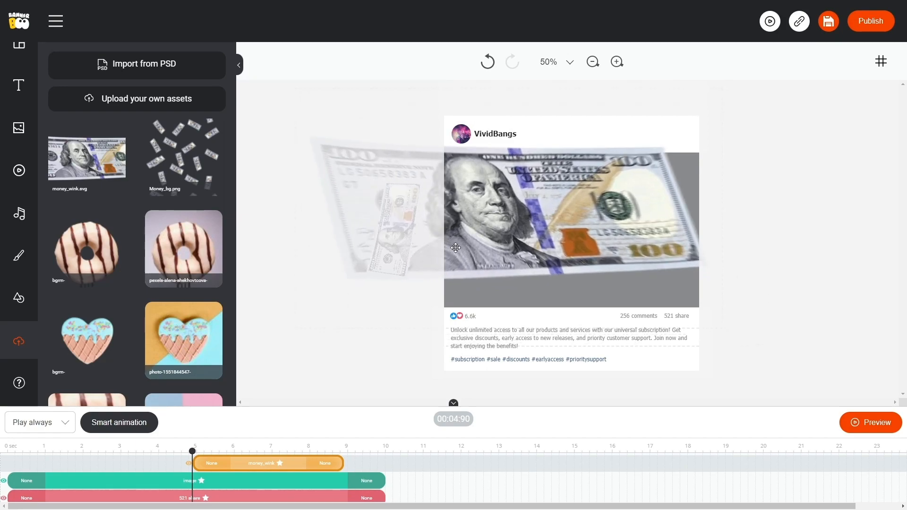
{"action": "left_click_drag", "start_coordinate": [467, 250], "coordinate": [530, 266]}
{"action": "left_click_drag", "start_coordinate": [355, 221], "coordinate": [289, 220]}
{"action": "left_click_drag", "start_coordinate": [542, 240], "coordinate": [562, 256]}
{"action": "left_click_drag", "start_coordinate": [359, 234], "coordinate": [380, 236]}
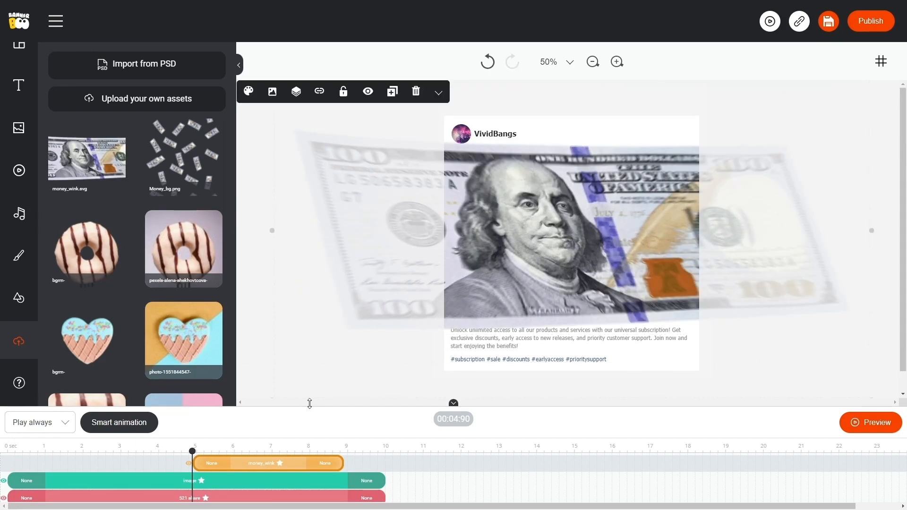
Enlarge the timeline and set the money_wink clip to run from 0 to 8 seconds.
{"action": "left_click_drag", "start_coordinate": [312, 409], "coordinate": [312, 323]}
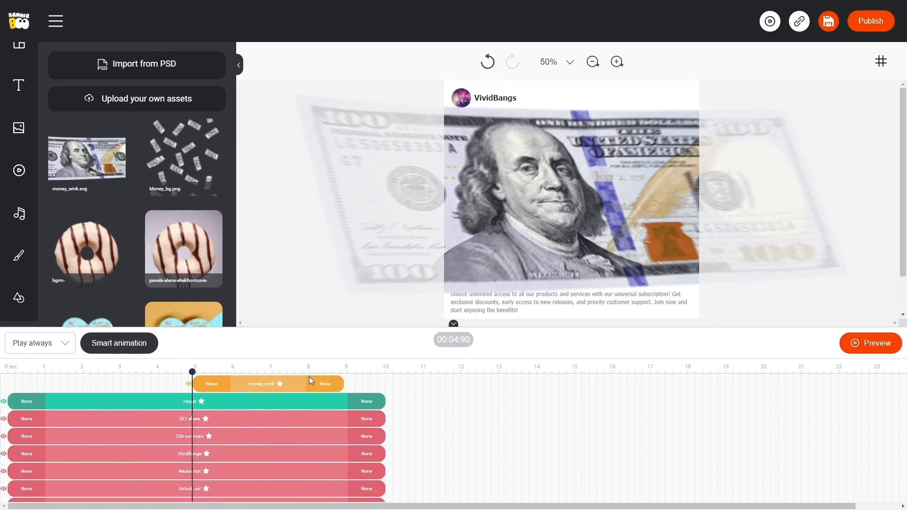
{"action": "left_click_drag", "start_coordinate": [293, 383], "coordinate": [389, 381]}
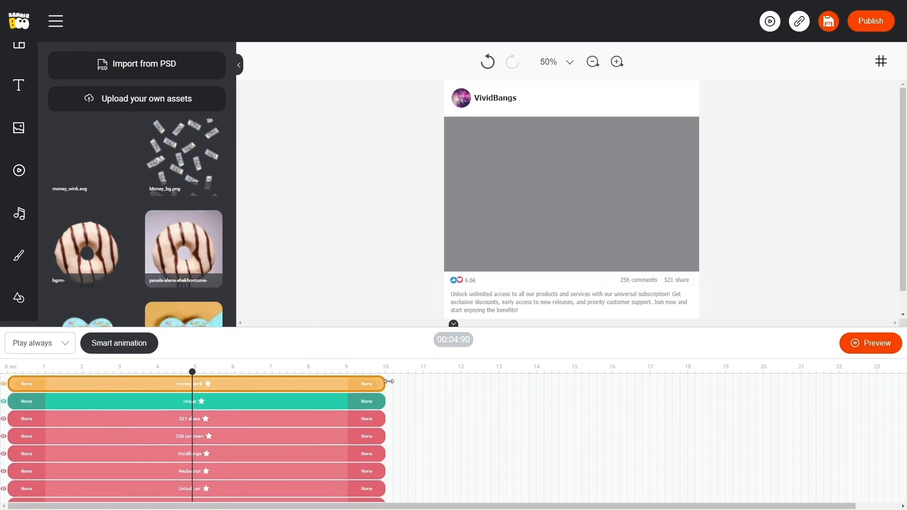
{"action": "left_click_drag", "start_coordinate": [361, 324], "coordinate": [342, 308]}
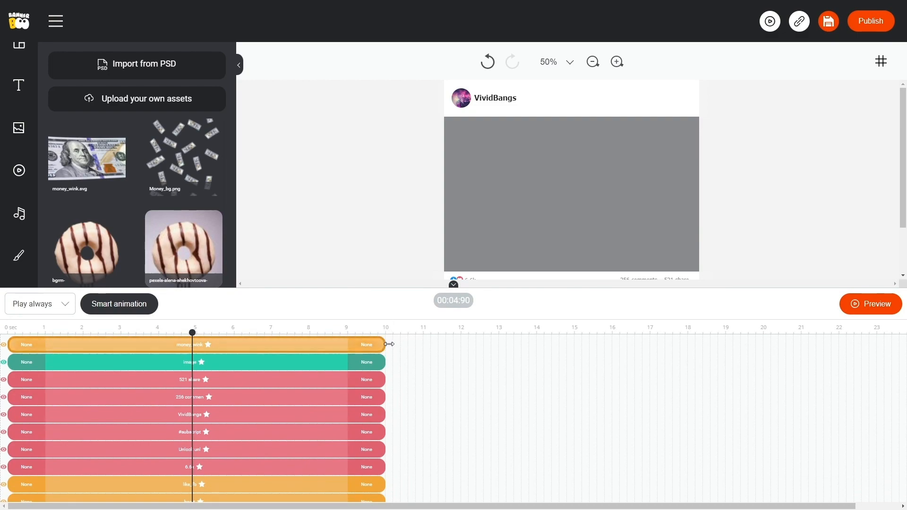
{"action": "left_click_drag", "start_coordinate": [385, 344], "coordinate": [339, 348]}
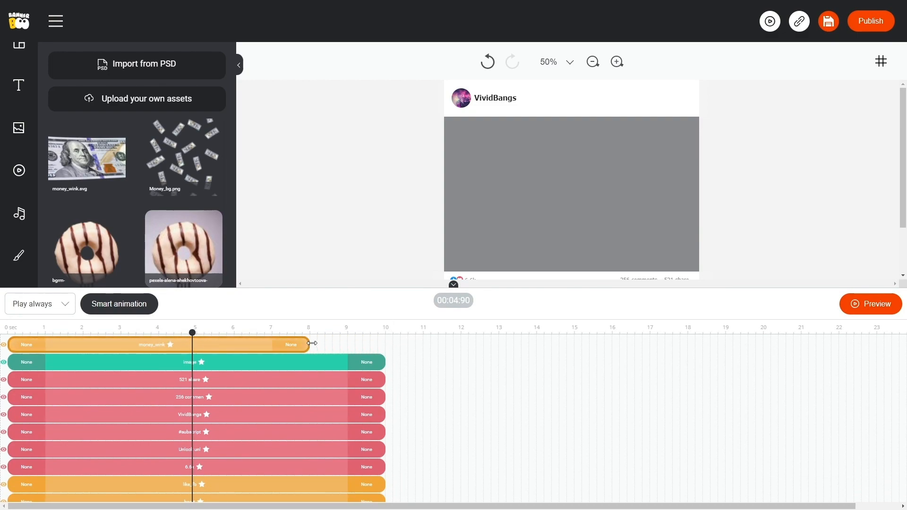
Move the money_wink layer to the bottom of the stack and shorten its clip to end at about 6.3 seconds.
{"action": "left_click_drag", "start_coordinate": [282, 348], "coordinate": [222, 491]}
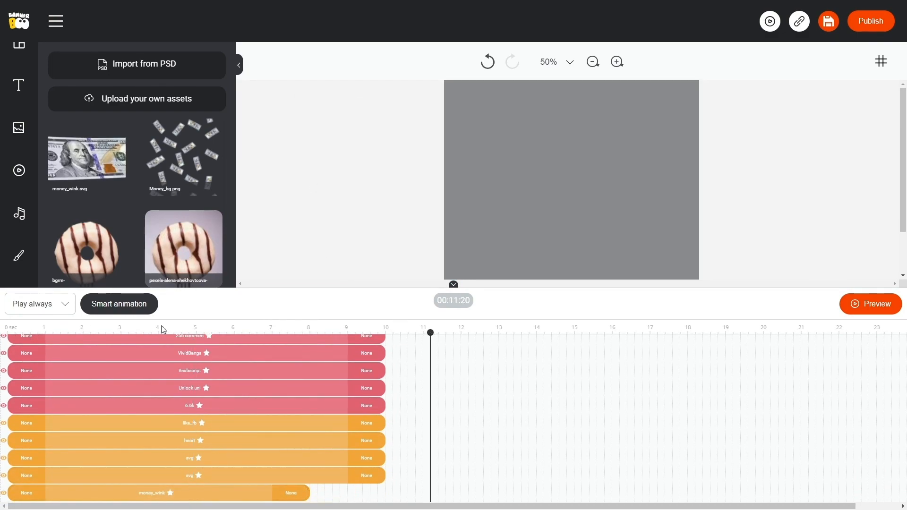
{"action": "left_click", "coordinate": [143, 327]}
{"action": "left_click", "coordinate": [197, 327]}
{"action": "left_click_drag", "start_coordinate": [310, 493], "coordinate": [250, 493]}
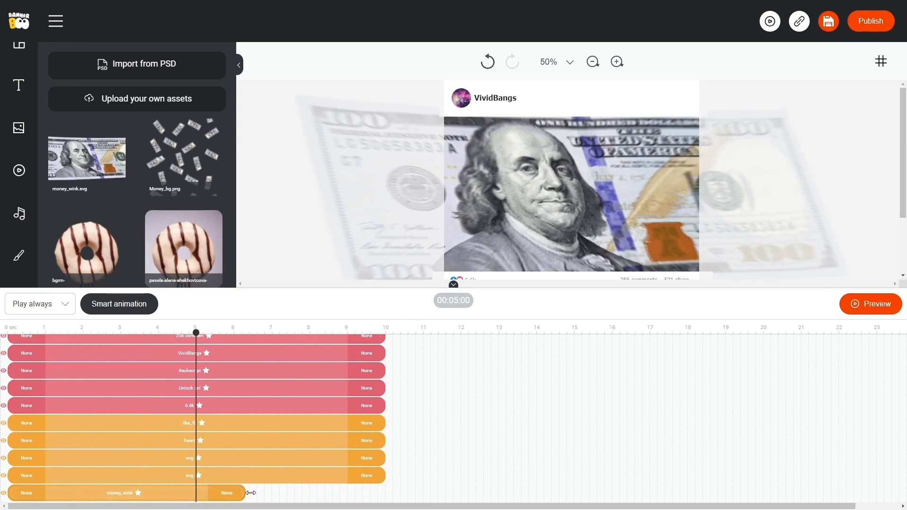
Start the money_wink out animation at 5 seconds, with ease-in easing and a Top value of 1500 px.
{"action": "left_click", "coordinate": [208, 494]}
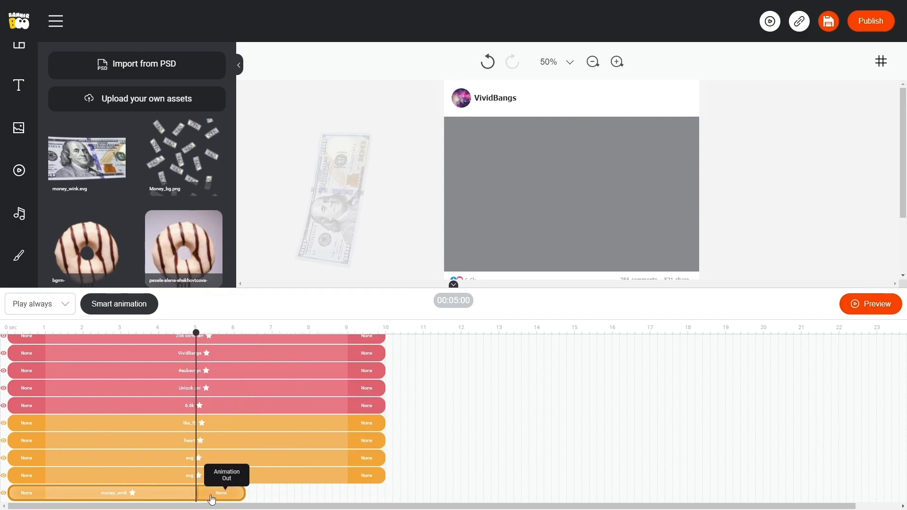
{"action": "left_click", "coordinate": [249, 454]}
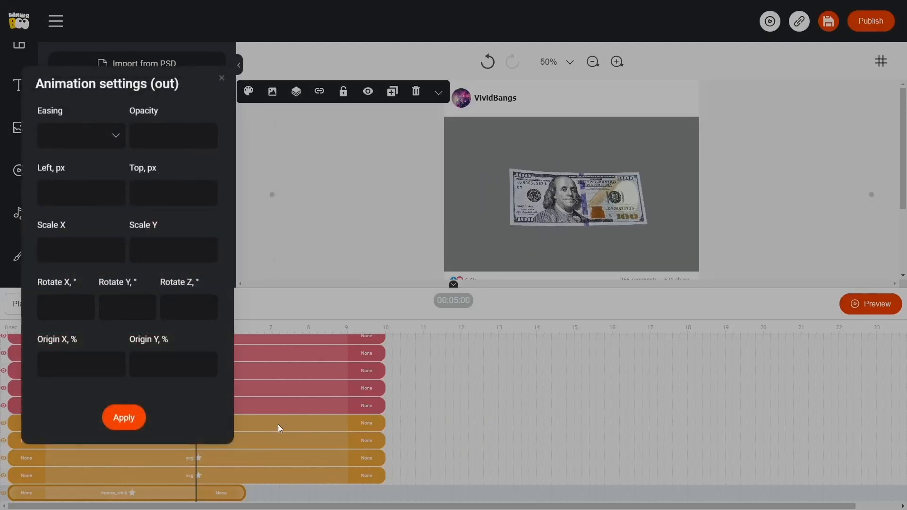
{"action": "left_click", "coordinate": [102, 132]}
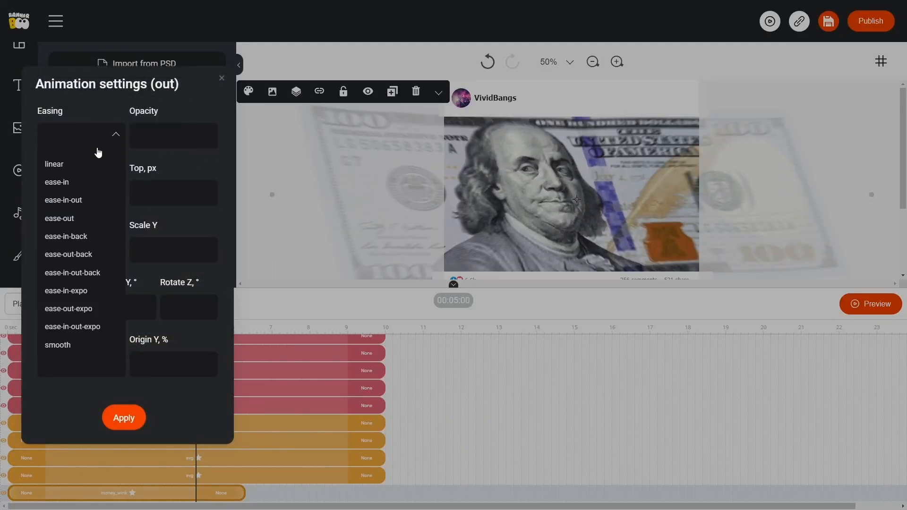
{"action": "left_click", "coordinate": [91, 181]}
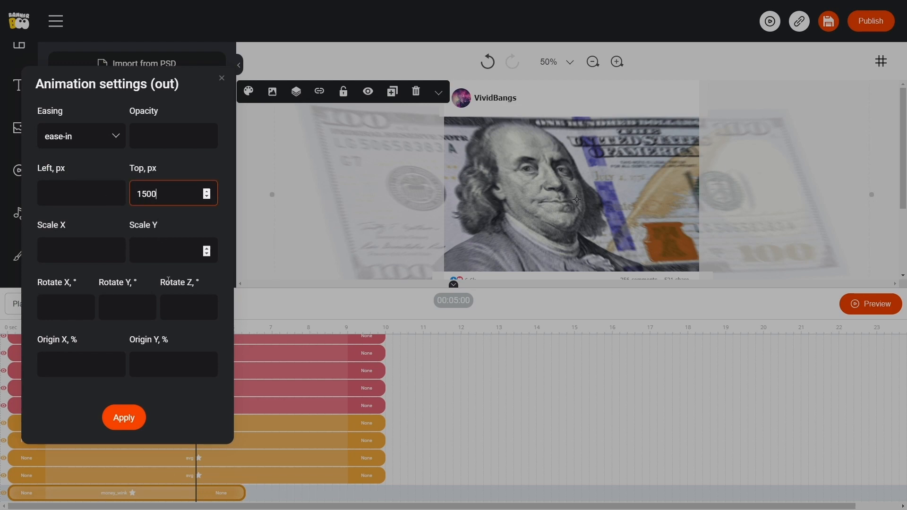
{"action": "left_click", "coordinate": [124, 418]}
Extend the money_wink clip to end at about 7.9 seconds and preview the animation.
{"action": "left_click", "coordinate": [891, 304]}
{"action": "left_click_drag", "start_coordinate": [245, 492], "coordinate": [306, 495]}
{"action": "left_click", "coordinate": [193, 329]}
{"action": "left_click", "coordinate": [510, 330]}
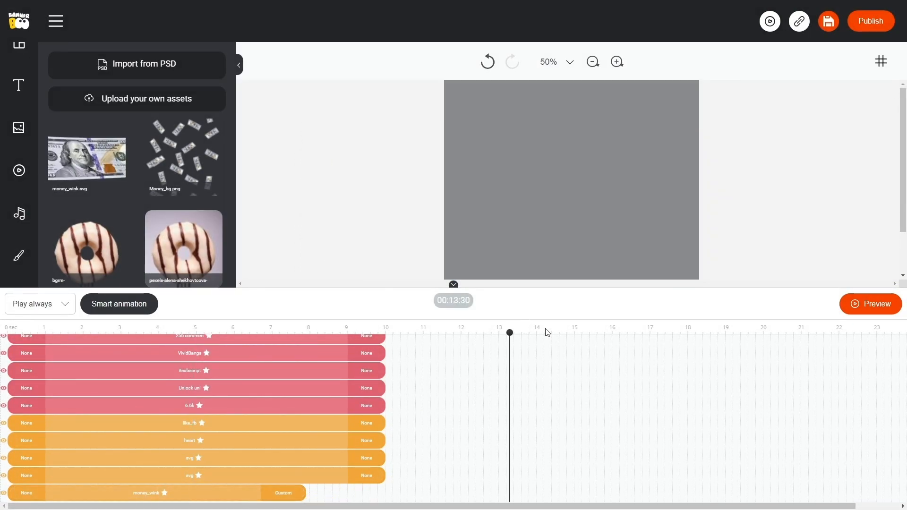
{"action": "left_click", "coordinate": [878, 307]}
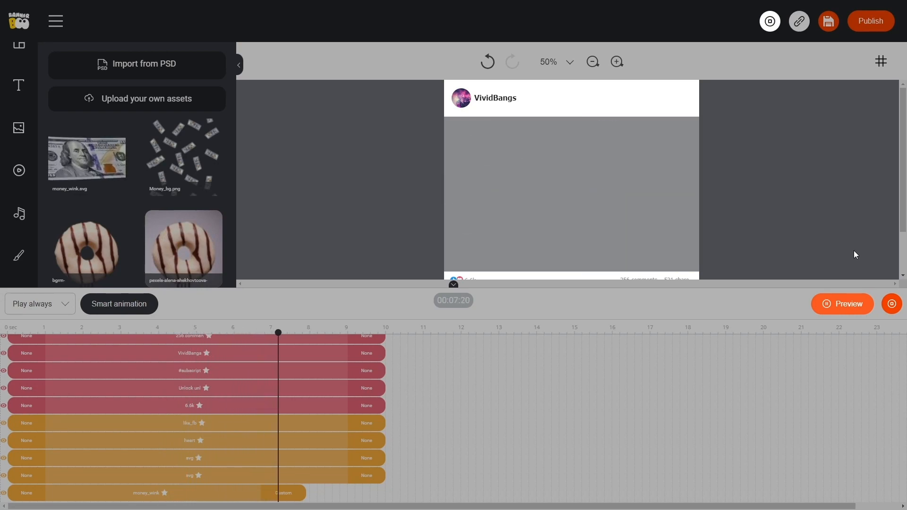
{"action": "left_click", "coordinate": [891, 304]}
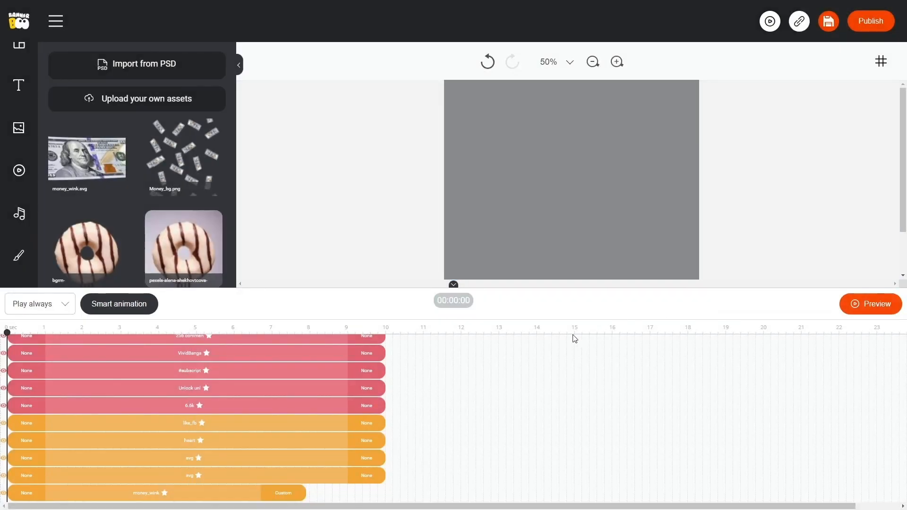
Add the uploaded Money_bg.png, enlarge it to the canvas width and place it below the post.
{"action": "left_click_drag", "start_coordinate": [367, 287], "coordinate": [350, 374]}
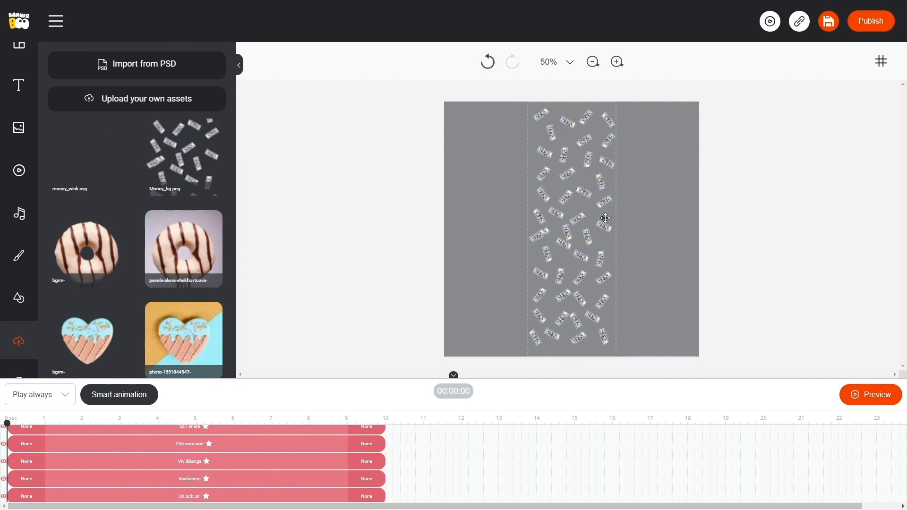
{"action": "left_click", "coordinate": [606, 218]}
{"action": "left_click_drag", "start_coordinate": [619, 229], "coordinate": [798, 266]}
{"action": "left_click_drag", "start_coordinate": [689, 299], "coordinate": [592, 193]}
{"action": "left_click_drag", "start_coordinate": [638, 212], "coordinate": [594, 369]}
{"action": "left_click_drag", "start_coordinate": [628, 264], "coordinate": [692, 277]}
{"action": "scroll", "coordinate": [691, 278], "scroll_direction": "down", "scroll_amount": 4}
{"action": "scroll", "coordinate": [685, 199], "scroll_direction": "up", "scroll_amount": 2}
{"action": "left_click_drag", "start_coordinate": [676, 124], "coordinate": [681, 309]}
Time the Money_bg clip from about 7.3 to 10 seconds and apply a linear in animation with a negative Top offset.
{"action": "left_click_drag", "start_coordinate": [405, 377], "coordinate": [404, 229]}
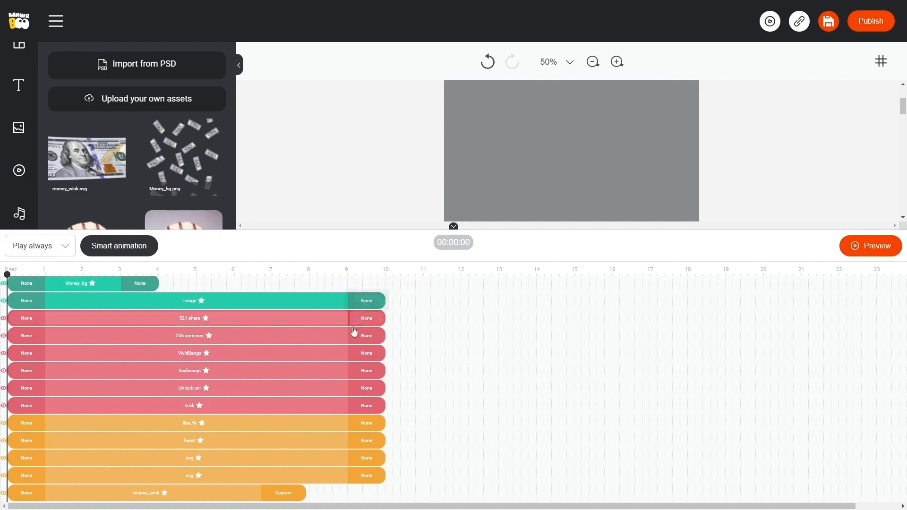
{"action": "left_click_drag", "start_coordinate": [105, 281], "coordinate": [391, 287]}
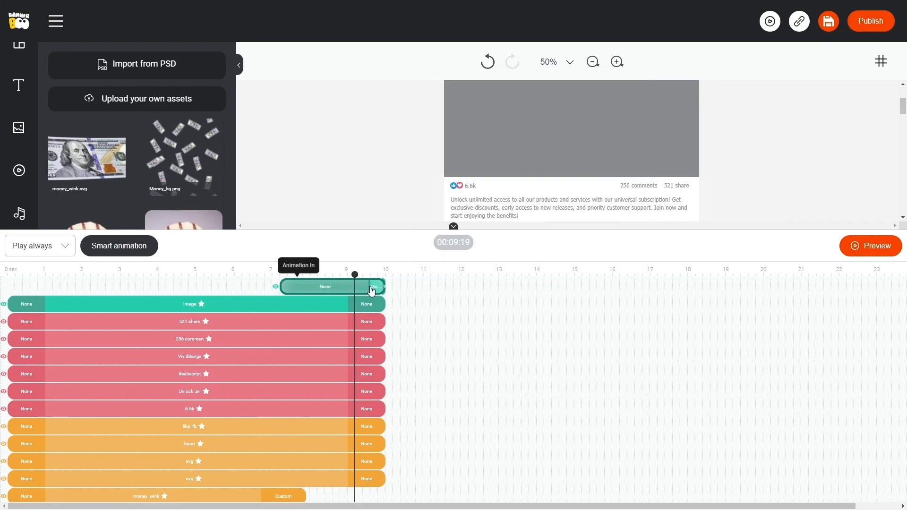
{"action": "left_click", "coordinate": [323, 286]}
{"action": "left_click", "coordinate": [329, 242]}
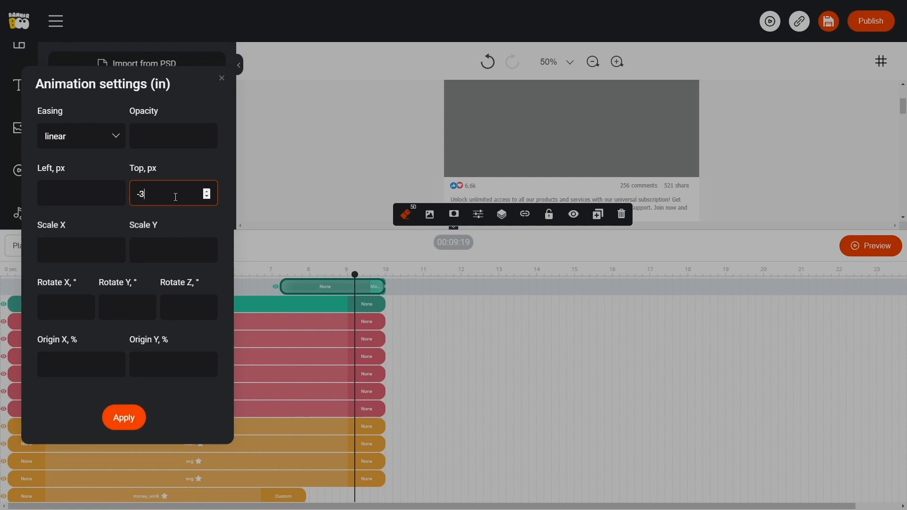
{"action": "left_click", "coordinate": [124, 417]}
{"action": "left_click", "coordinate": [415, 189]}
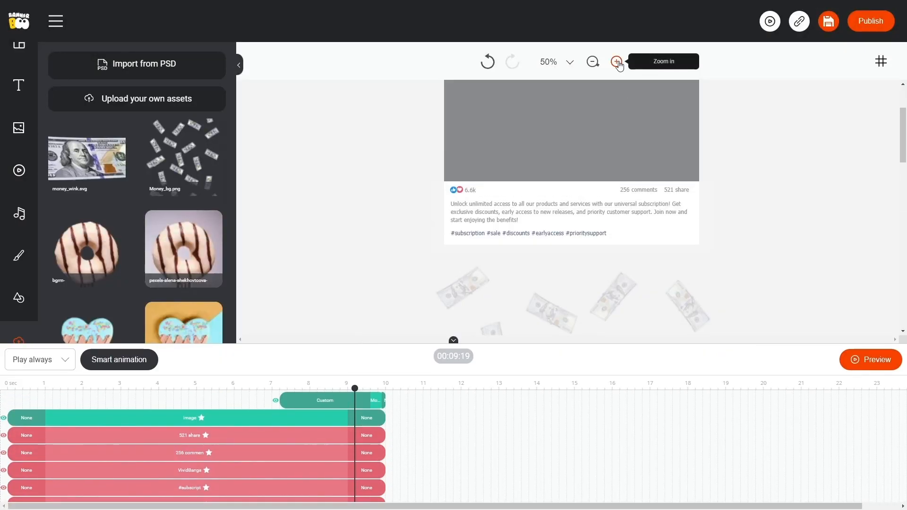
{"action": "left_click", "coordinate": [616, 62]}
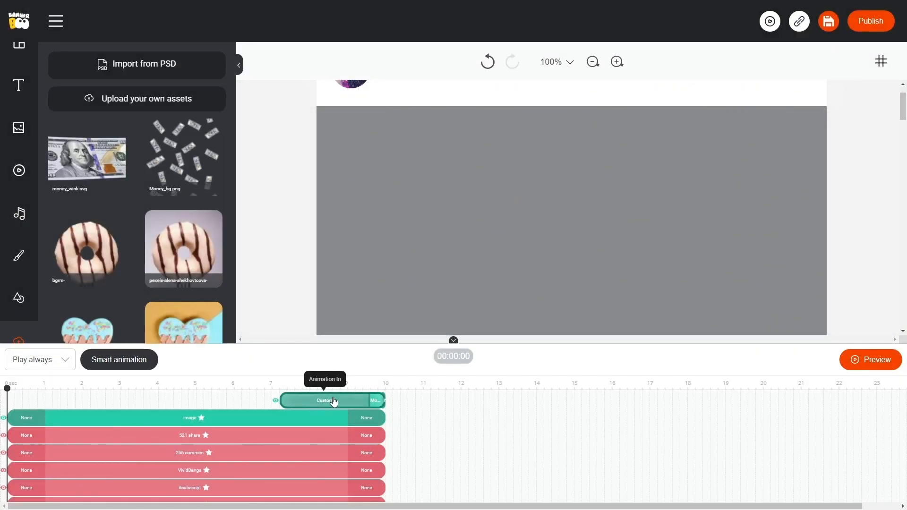
Set the Top offset of the Money_bg in animation to -5500 px with linear easing, and preview the moving money.
{"action": "left_click", "coordinate": [334, 402]}
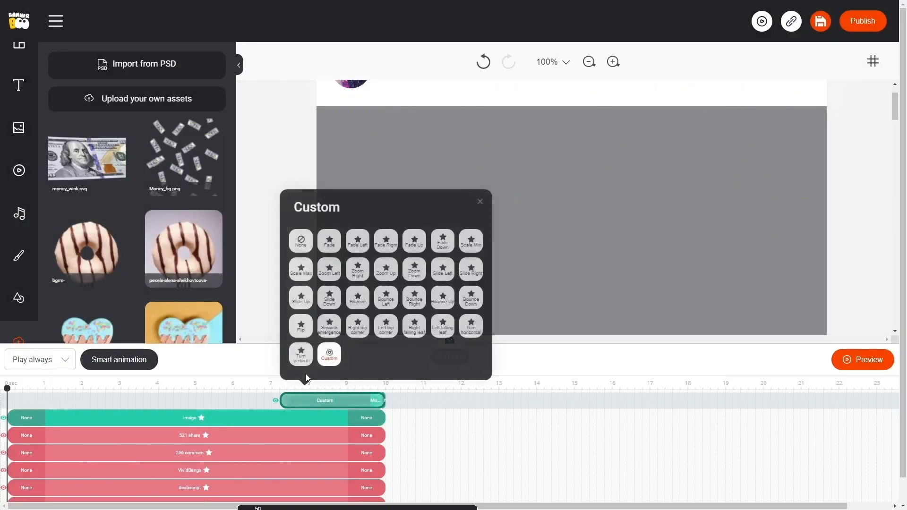
{"action": "left_click", "coordinate": [330, 353]}
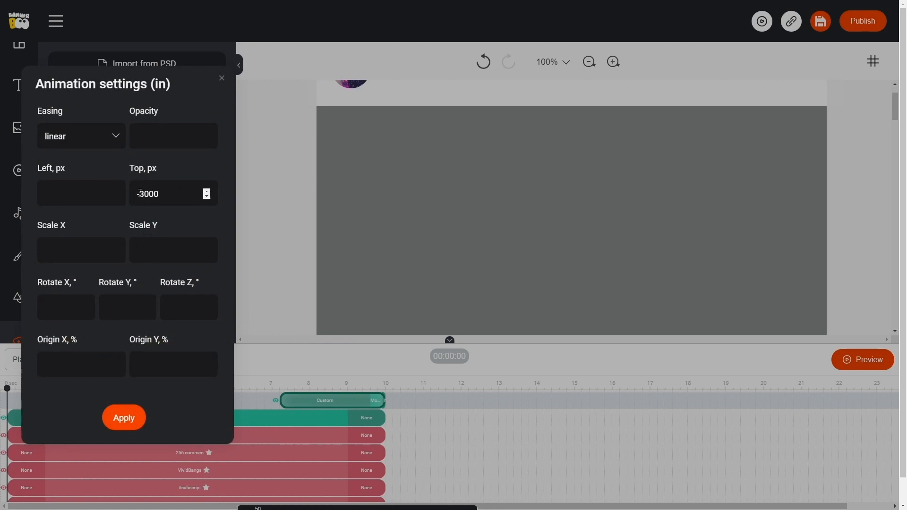
{"action": "left_click", "coordinate": [123, 417]}
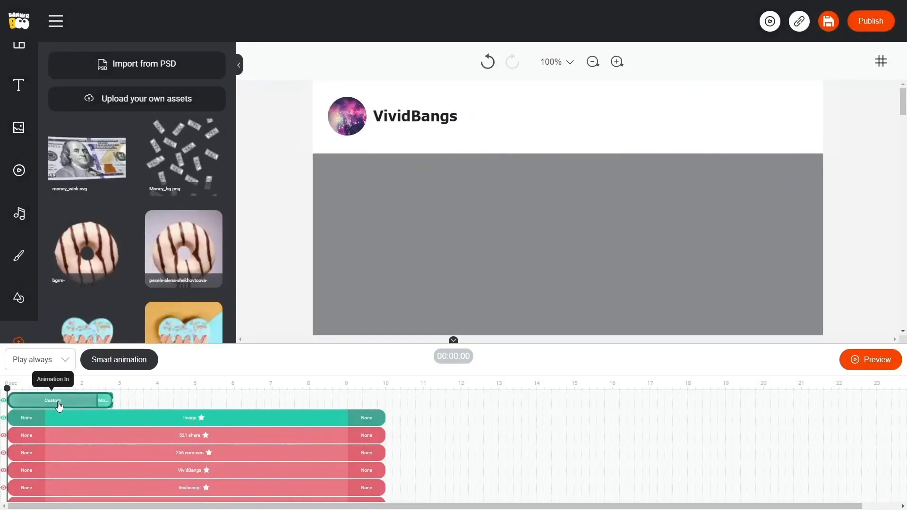
{"action": "left_click", "coordinate": [59, 406]}
{"action": "left_click", "coordinate": [55, 356]}
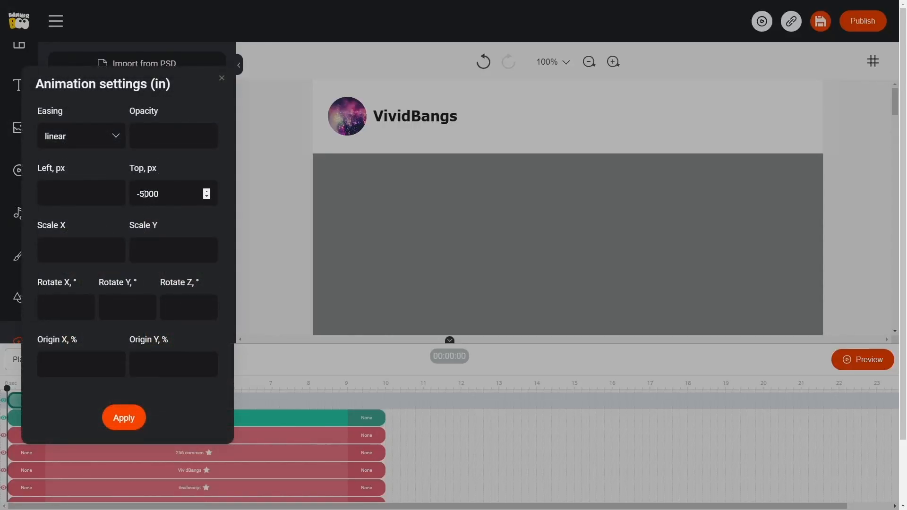
{"action": "left_click", "coordinate": [124, 417]}
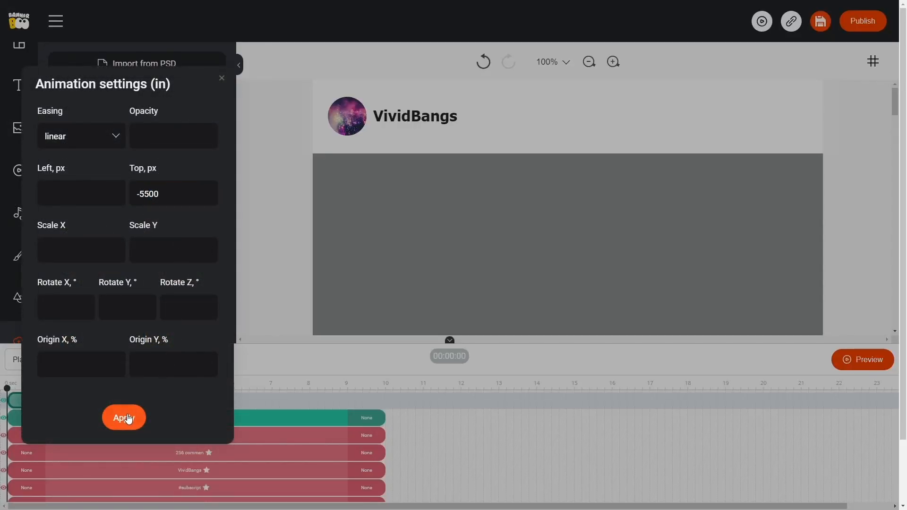
{"action": "left_click", "coordinate": [868, 364]}
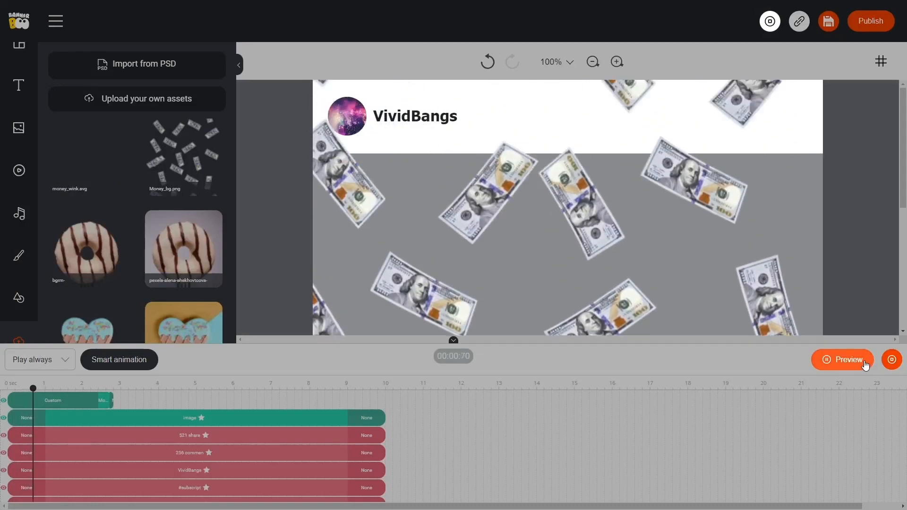
{"action": "left_click", "coordinate": [892, 360]}
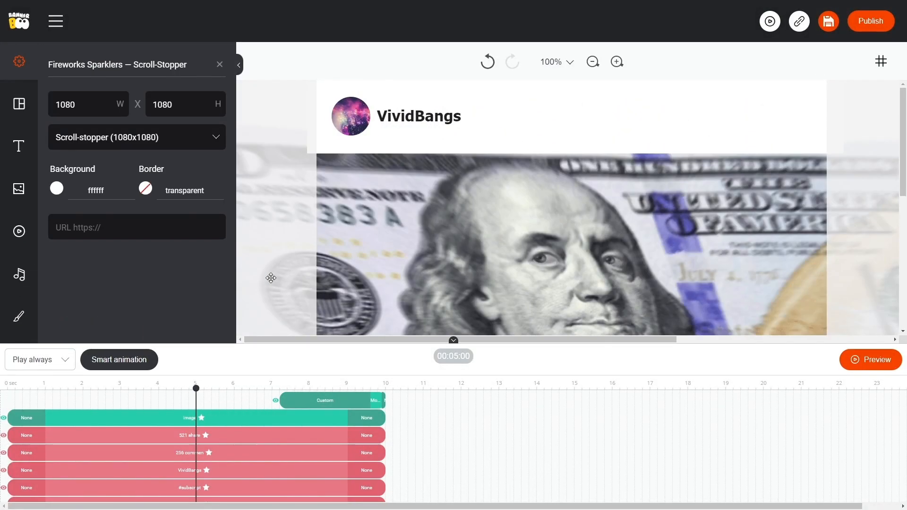
Replace the VividBangs account name in the post header with MoneyX.
{"action": "left_click_drag", "start_coordinate": [269, 343], "coordinate": [285, 408]}
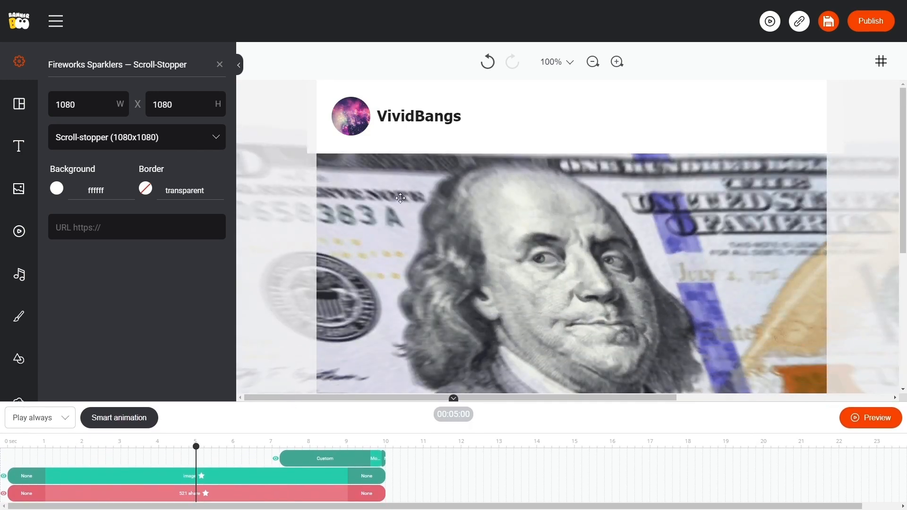
{"action": "double_click", "coordinate": [423, 122]}
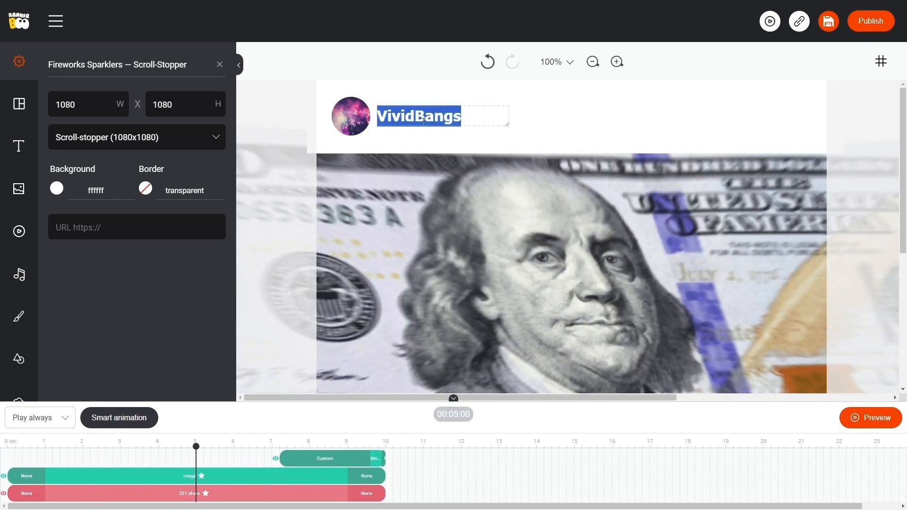
{"action": "type", "text": "MoneyX"}
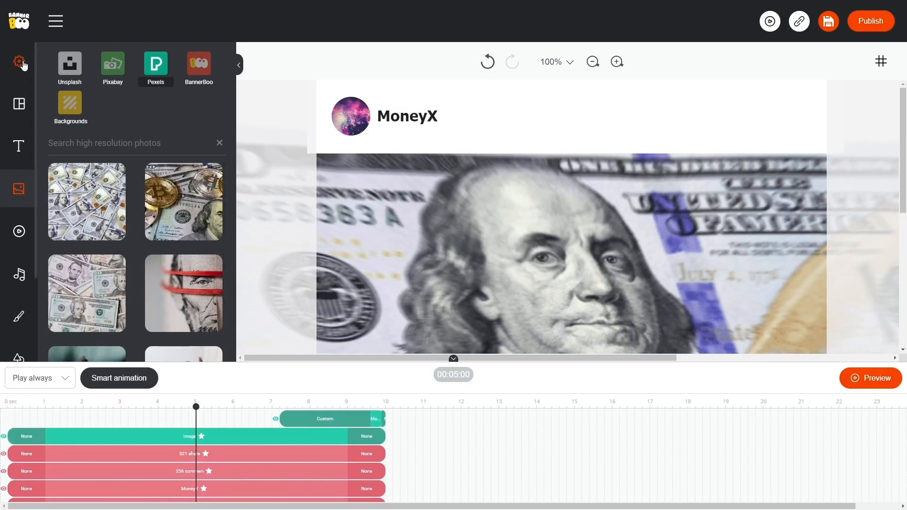
Change the banner's background colour to blue 0068ed.
{"action": "left_click", "coordinate": [20, 62]}
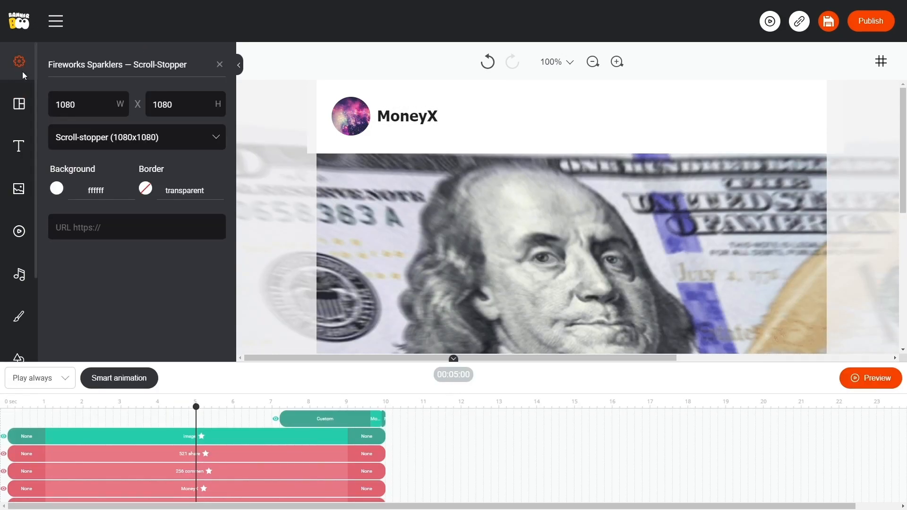
{"action": "left_click", "coordinate": [57, 189]}
{"action": "left_click", "coordinate": [129, 241]}
{"action": "left_click", "coordinate": [140, 262]}
{"action": "left_click", "coordinate": [177, 263]}
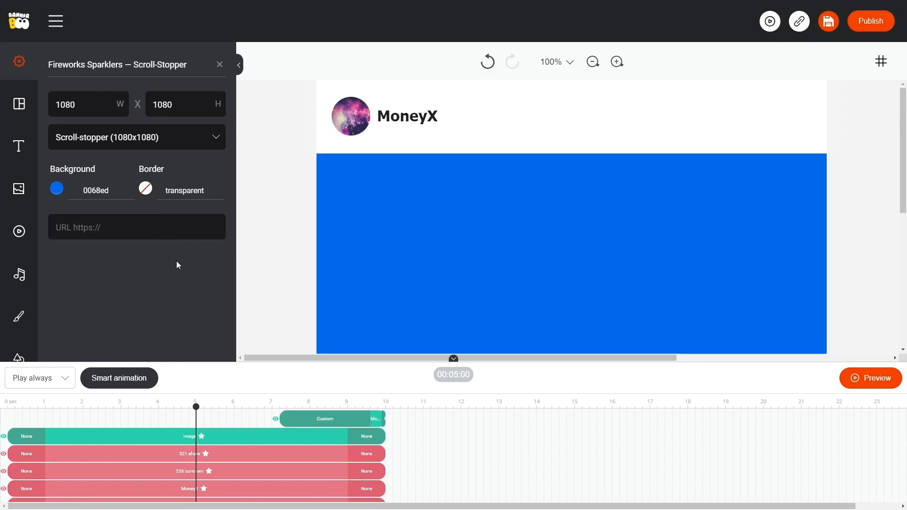
Add an On Sale style text element over the middle of the banner, reading "Save up to 40%".
{"action": "scroll", "coordinate": [397, 262], "scroll_direction": "down", "scroll_amount": 1}
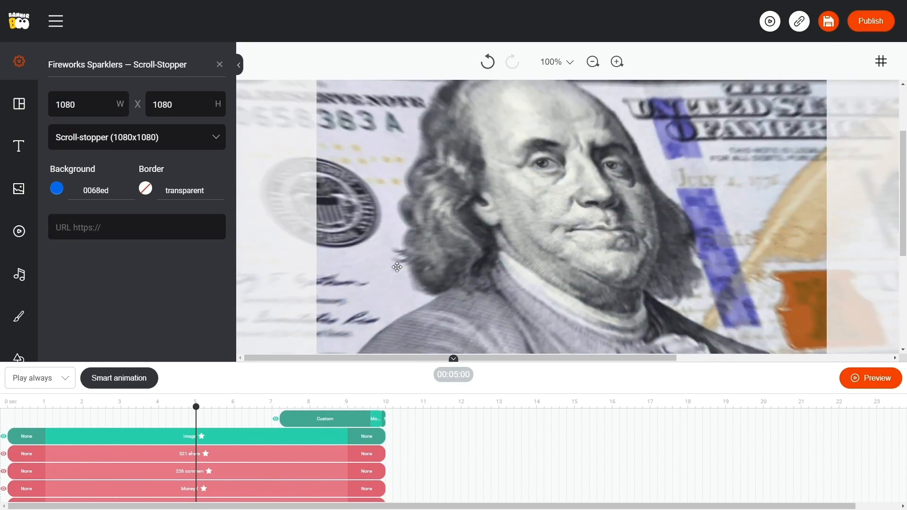
{"action": "left_click", "coordinate": [19, 146]}
{"action": "left_click", "coordinate": [140, 232]}
{"action": "left_click_drag", "start_coordinate": [581, 240], "coordinate": [564, 229]}
{"action": "double_click", "coordinate": [564, 229]}
{"action": "type", "text": "Save up to 40%"}
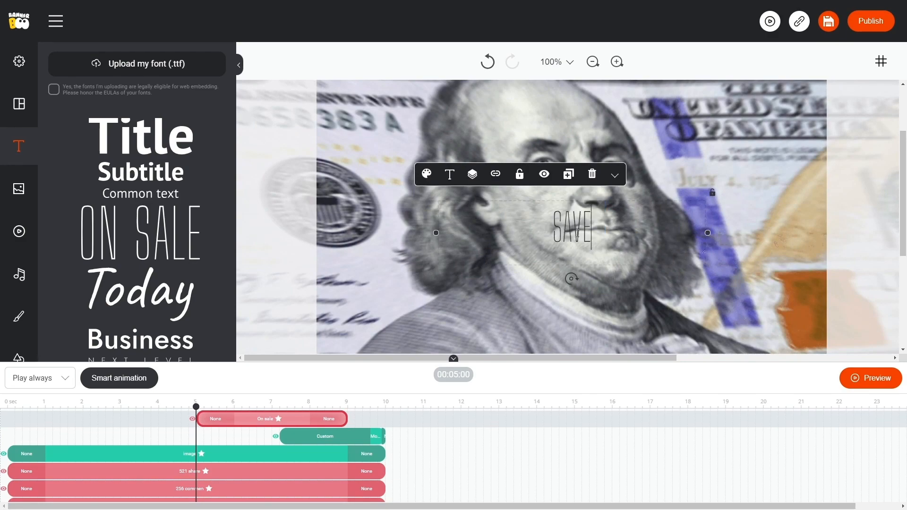
Give the "Save up to 40%" text a bold font weight and a white colour.
{"action": "left_click", "coordinate": [449, 174]}
{"action": "left_click", "coordinate": [472, 279]}
{"action": "left_click", "coordinate": [516, 340]}
{"action": "left_click", "coordinate": [426, 174]}
{"action": "left_click", "coordinate": [381, 208]}
{"action": "left_click", "coordinate": [436, 255]}
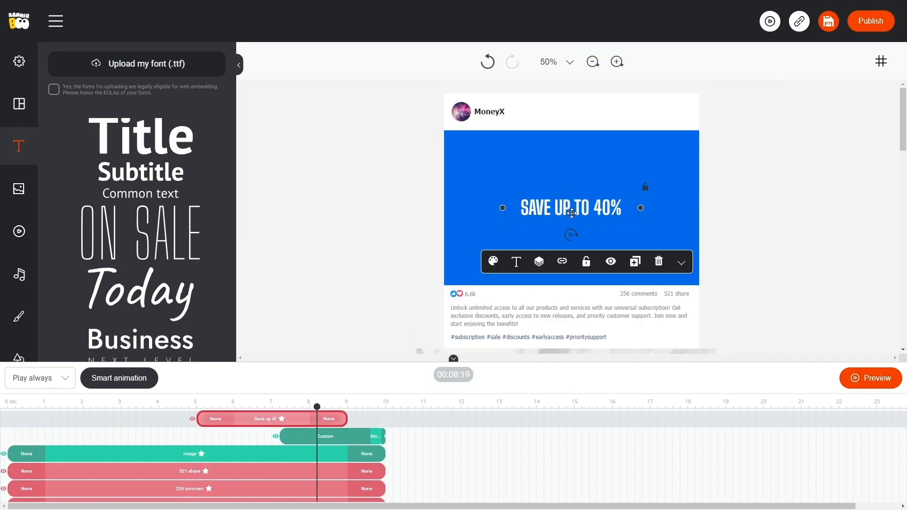
Send the "Save up to 40%" text to the lowest layer and time its clip from 0 to about 6.6 seconds.
{"action": "left_click", "coordinate": [496, 263]}
{"action": "left_click", "coordinate": [538, 330]}
{"action": "left_click", "coordinate": [354, 283]}
{"action": "left_click_drag", "start_coordinate": [310, 359], "coordinate": [310, 146]}
{"action": "left_click_drag", "start_coordinate": [159, 434], "coordinate": [254, 434]}
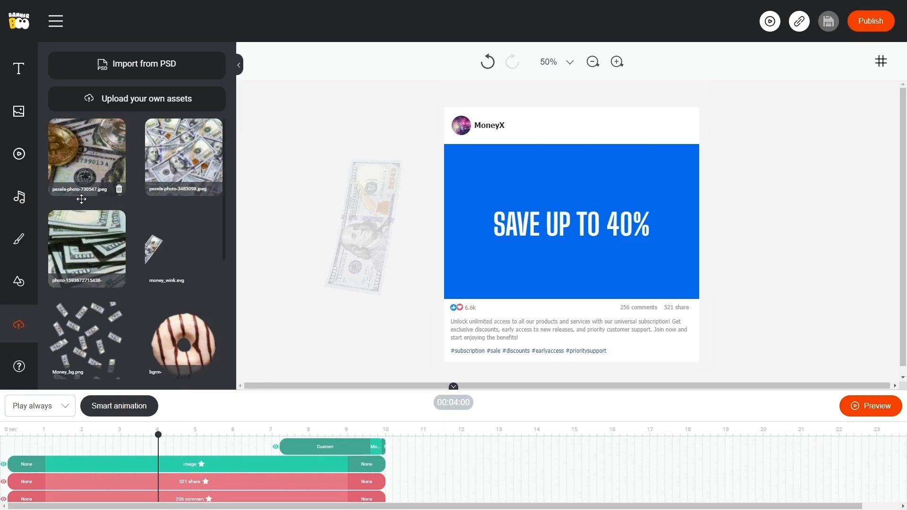
Find a Pexels photo of scattered dollar bills with the search term "money" and place it in the MoneyX profile picture.
{"action": "left_click", "coordinate": [19, 113]}
{"action": "left_click", "coordinate": [99, 143]}
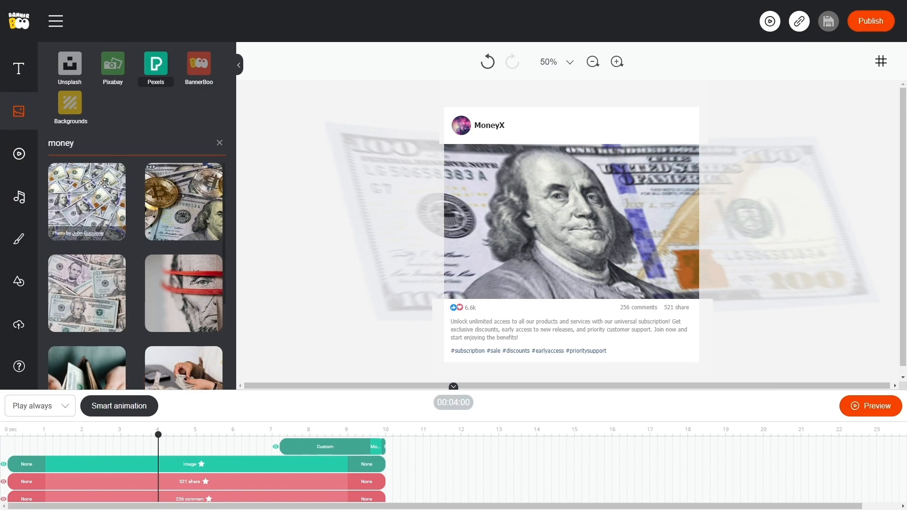
{"action": "left_click_drag", "start_coordinate": [97, 193], "coordinate": [429, 148]}
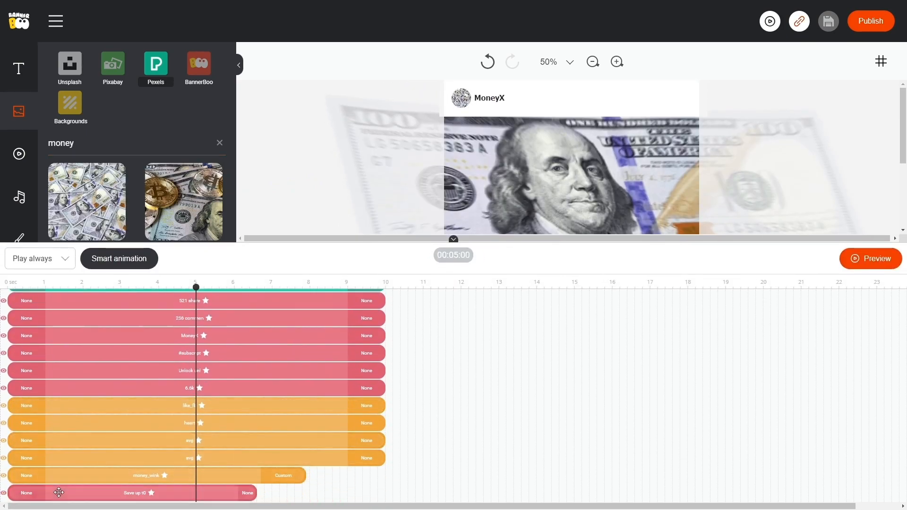
Apply a Slide Down in animation and a slide out animation to the "Save up to 40%" text, and open the banner's shareable preview.
{"action": "left_click", "coordinate": [40, 499]}
{"action": "left_click", "coordinate": [40, 493]}
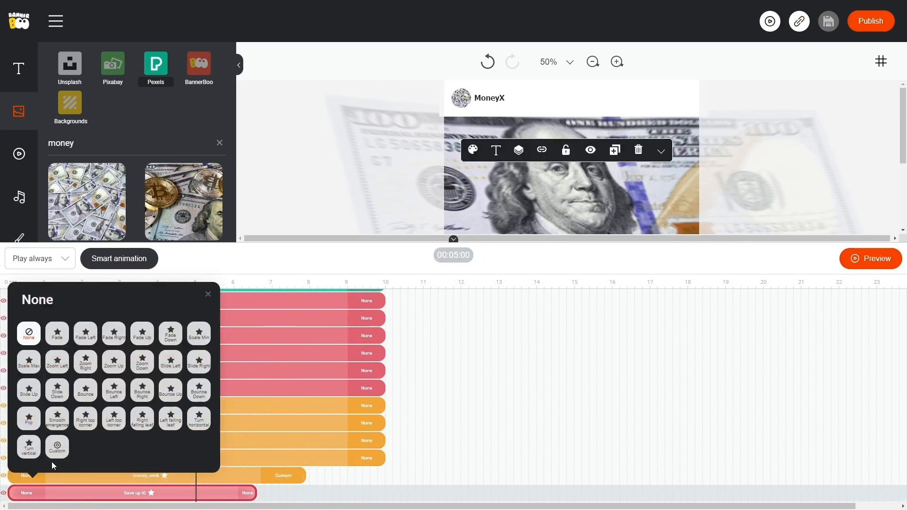
{"action": "left_click", "coordinate": [56, 388]}
{"action": "left_click", "coordinate": [248, 493]}
{"action": "left_click", "coordinate": [288, 394]}
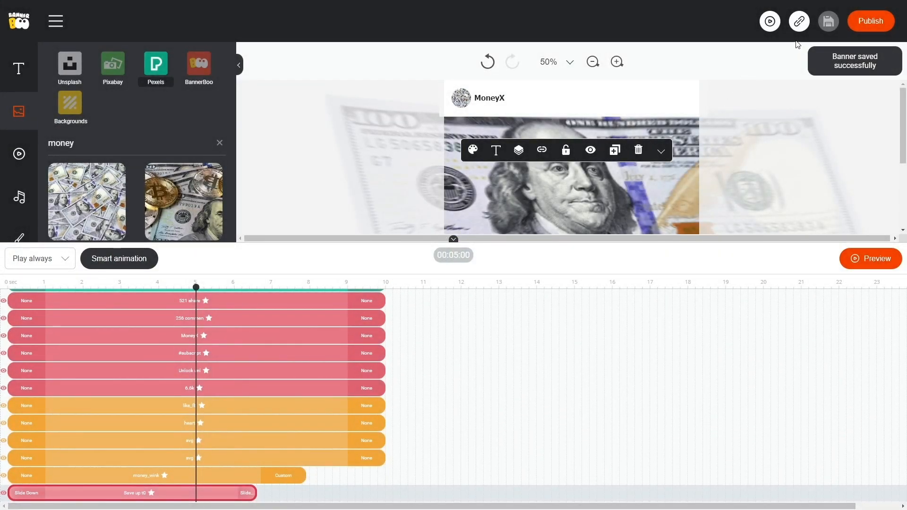
{"action": "left_click", "coordinate": [799, 21]}
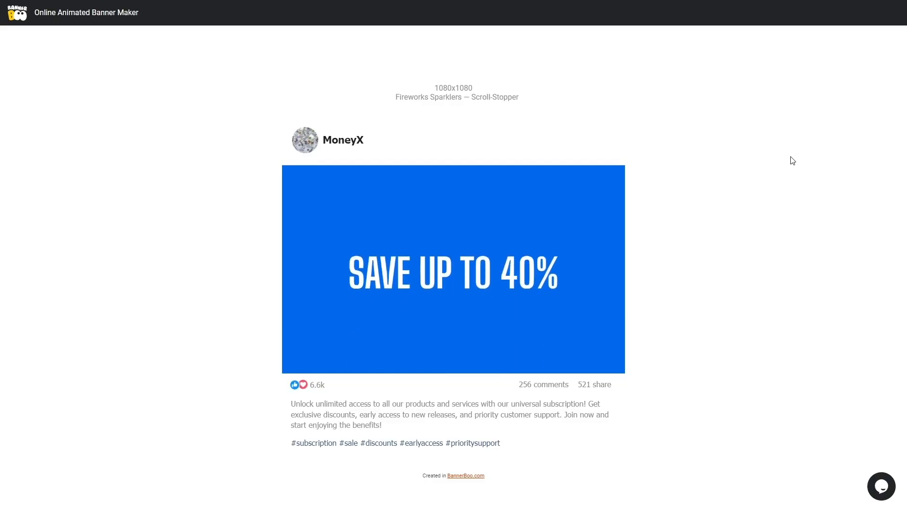